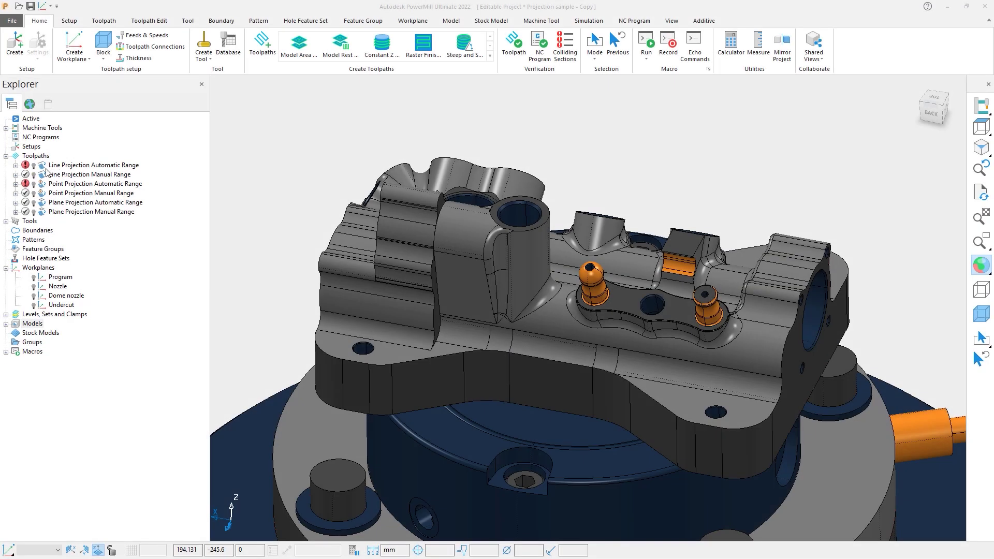
Step: Activate Line Projection Automatic Range and preview its Spiral, Inwards, 0.5 stepover settings
double_click(45, 169)
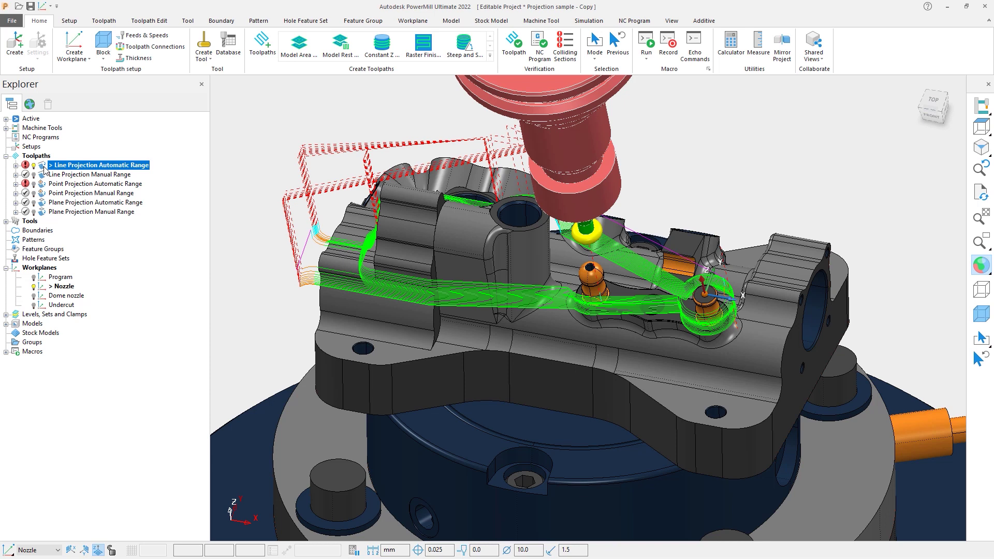
right_click(45, 168)
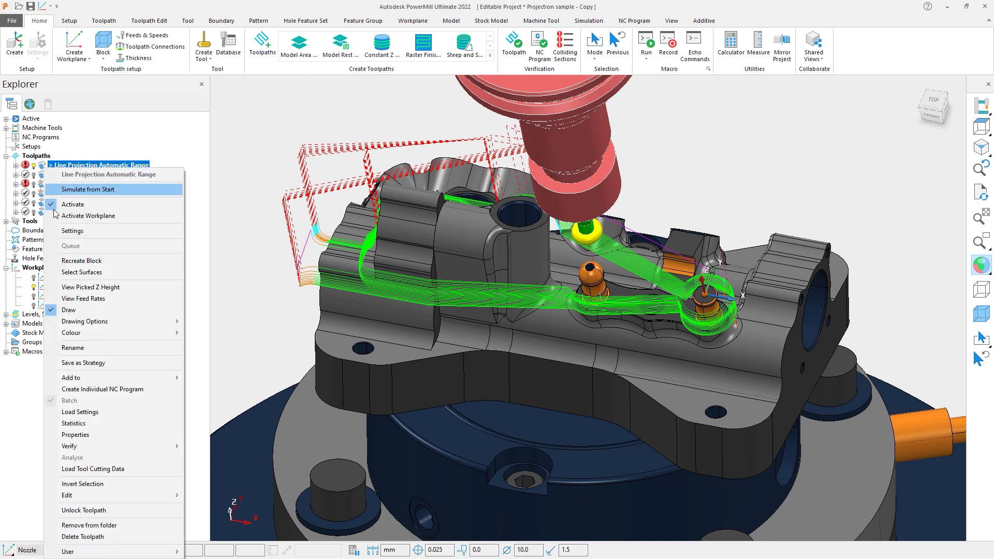
click(68, 231)
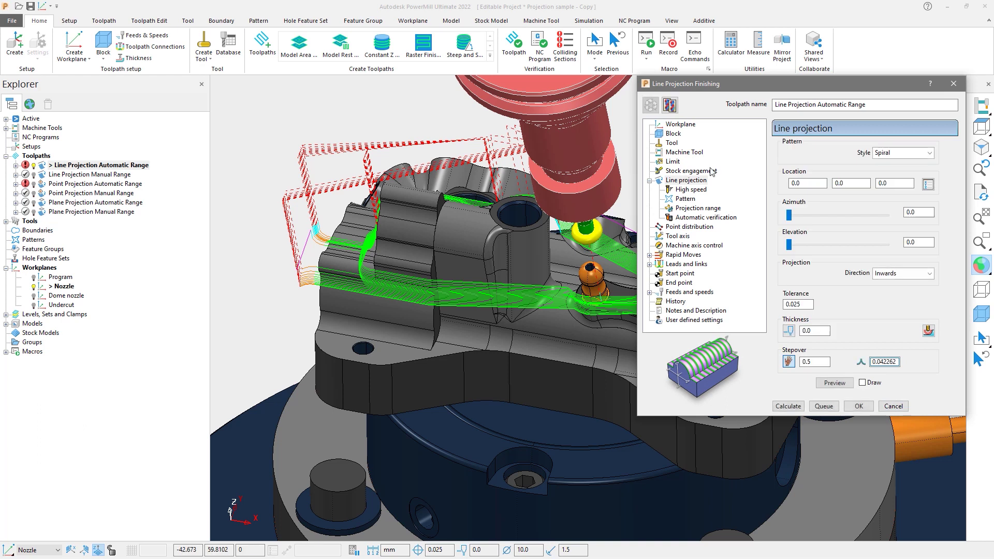
click(827, 383)
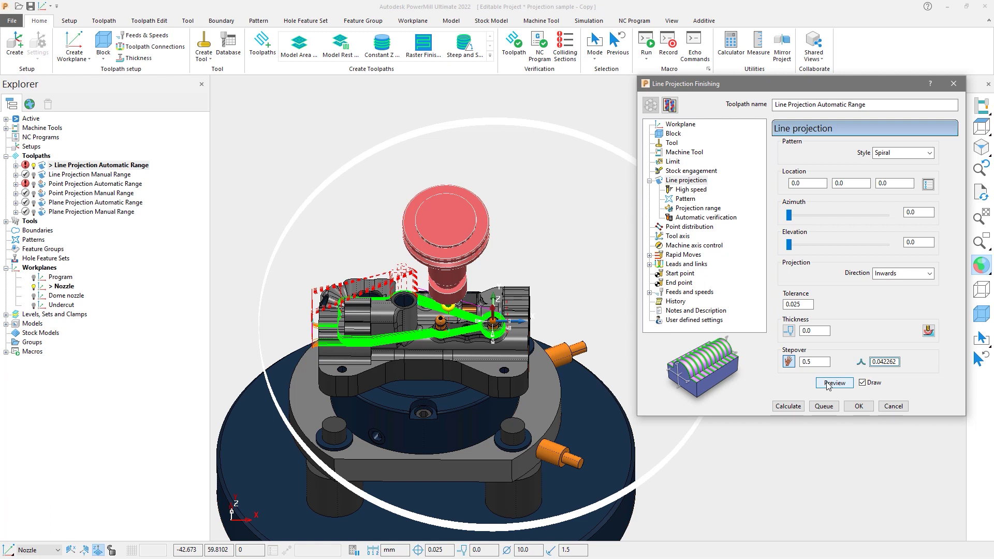
click(927, 330)
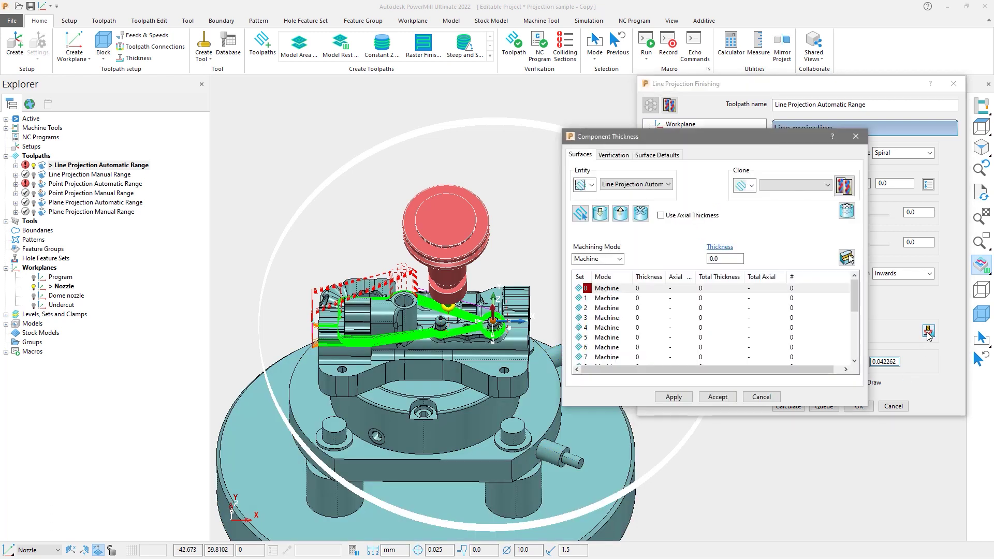
click(619, 258)
click(613, 290)
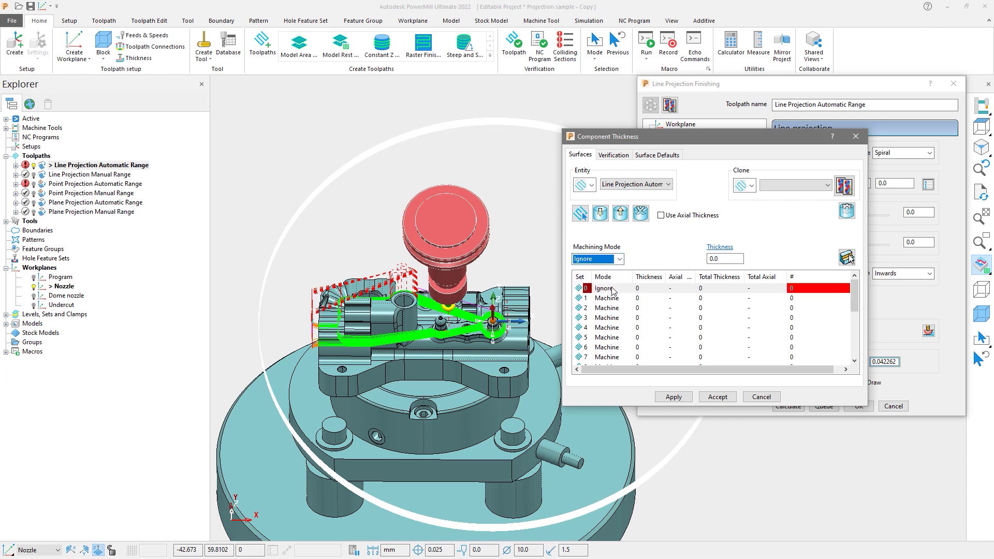
click(760, 397)
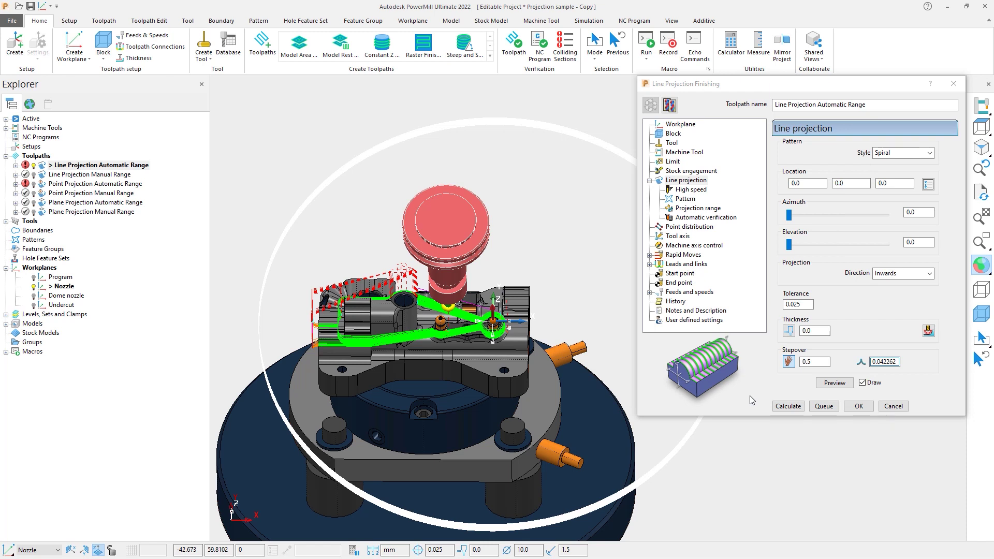
click(693, 49)
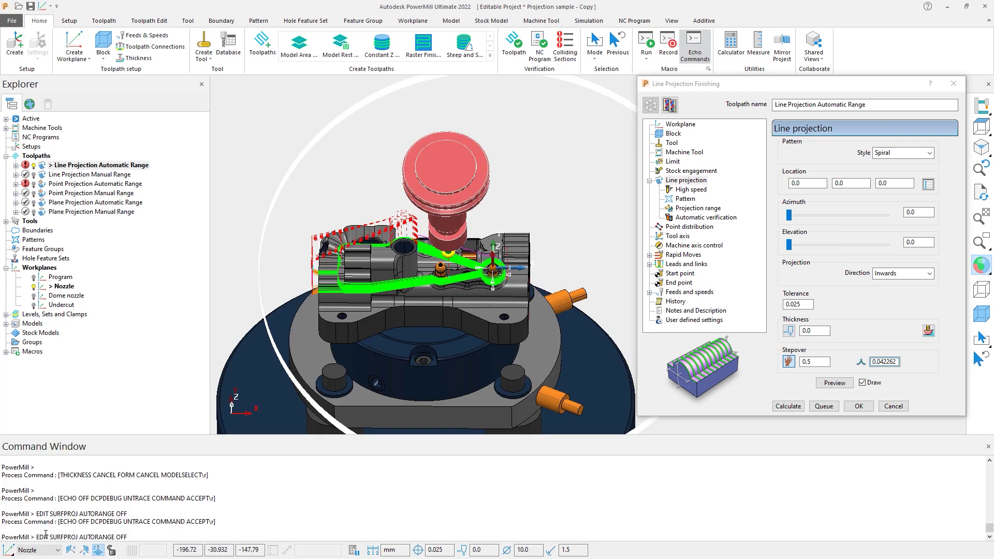
click(988, 446)
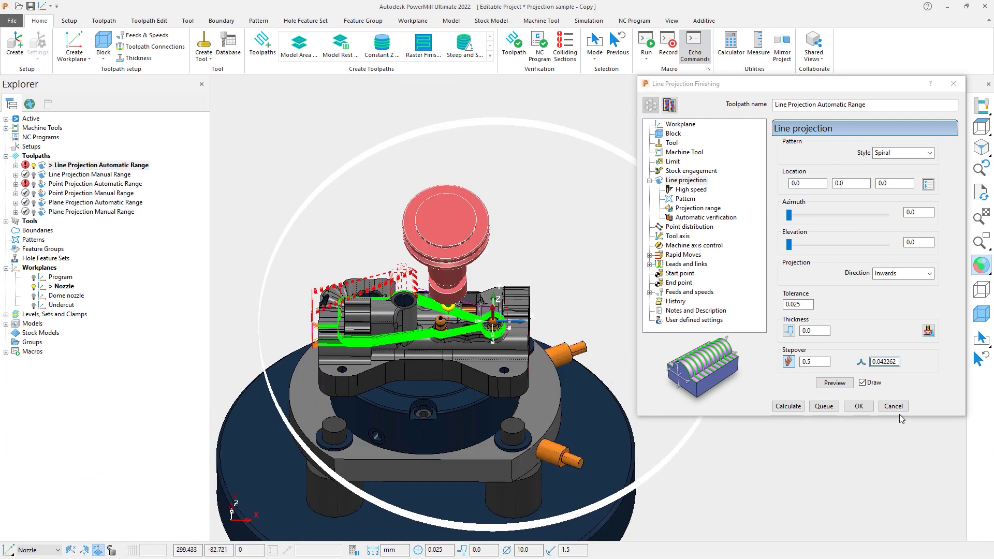
click(893, 407)
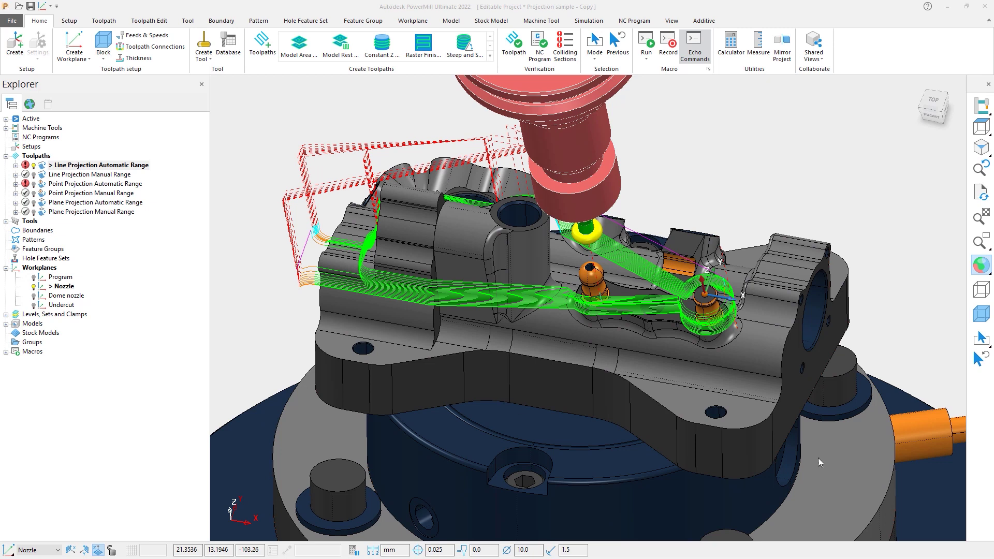
Step: Activate Line Projection Manual Range and unlock its settings for editing
double_click(42, 175)
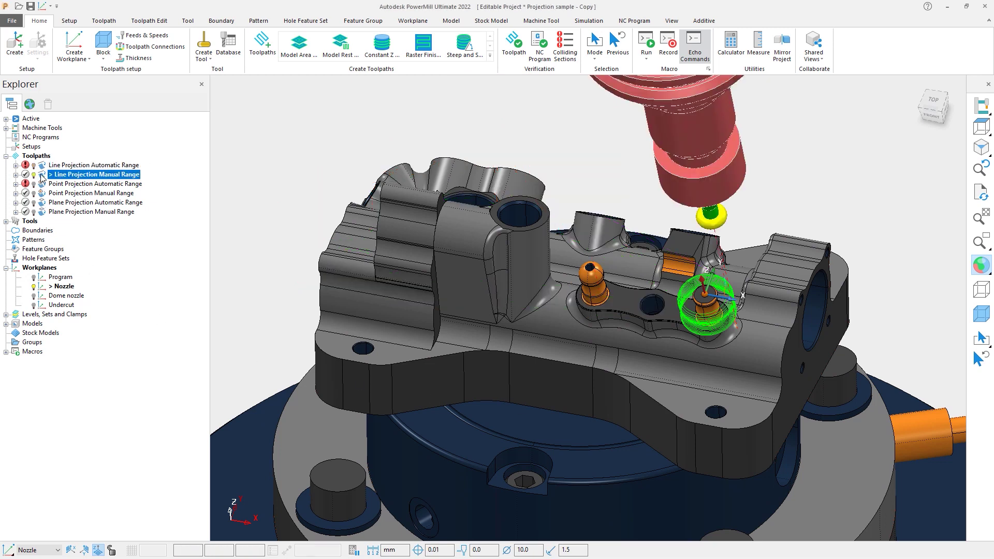
right_click(41, 176)
click(62, 232)
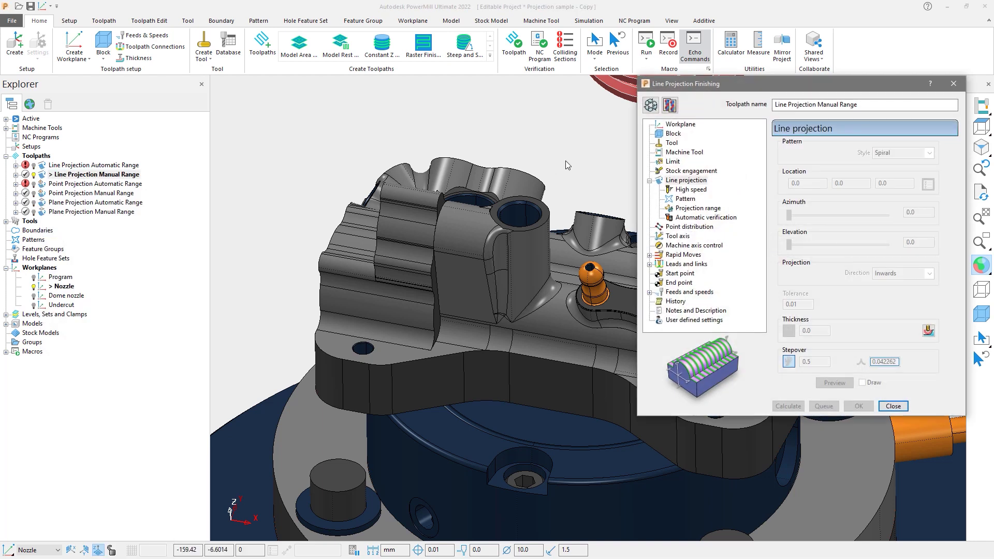
click(651, 105)
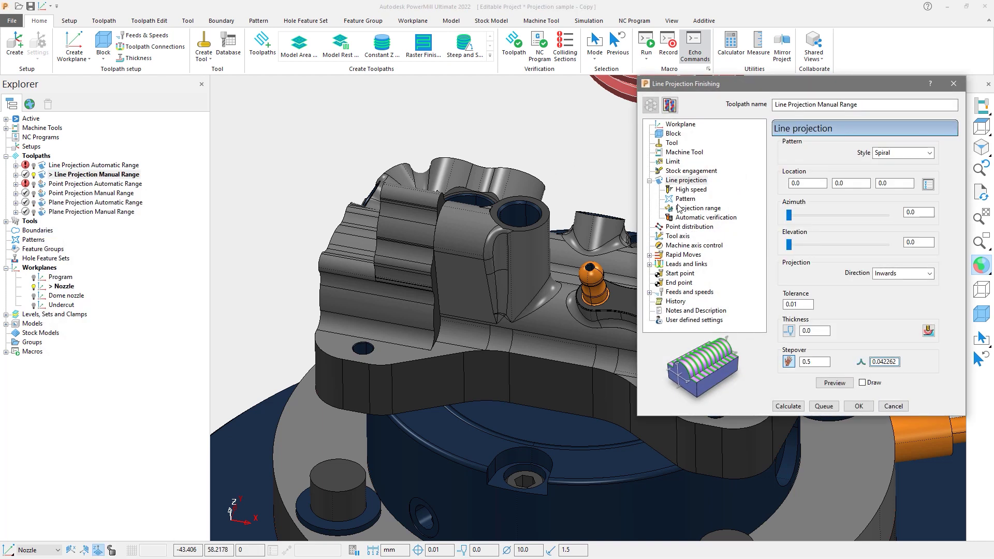
Step: Set the projection range to Manual and select its maximum distance value
click(698, 208)
click(886, 146)
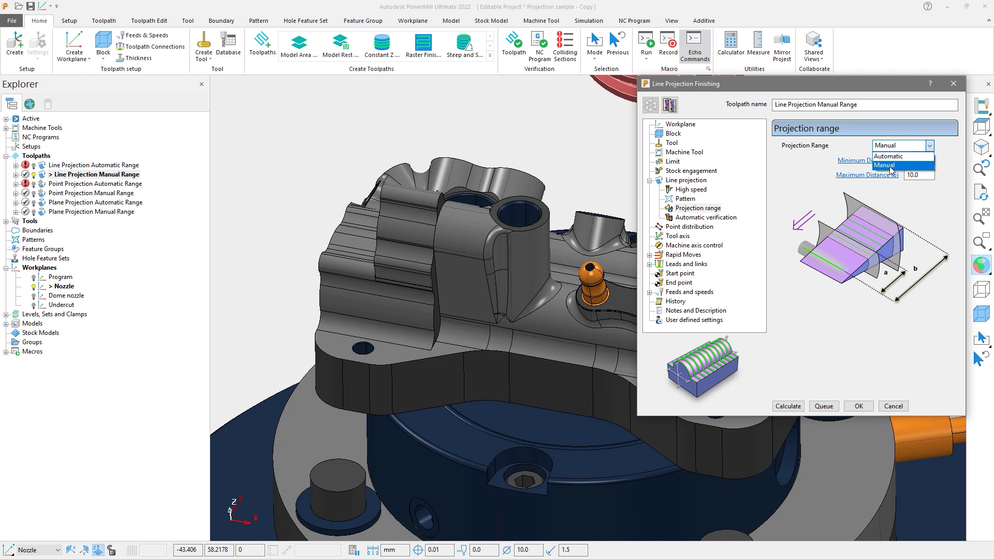
click(890, 166)
click(905, 176)
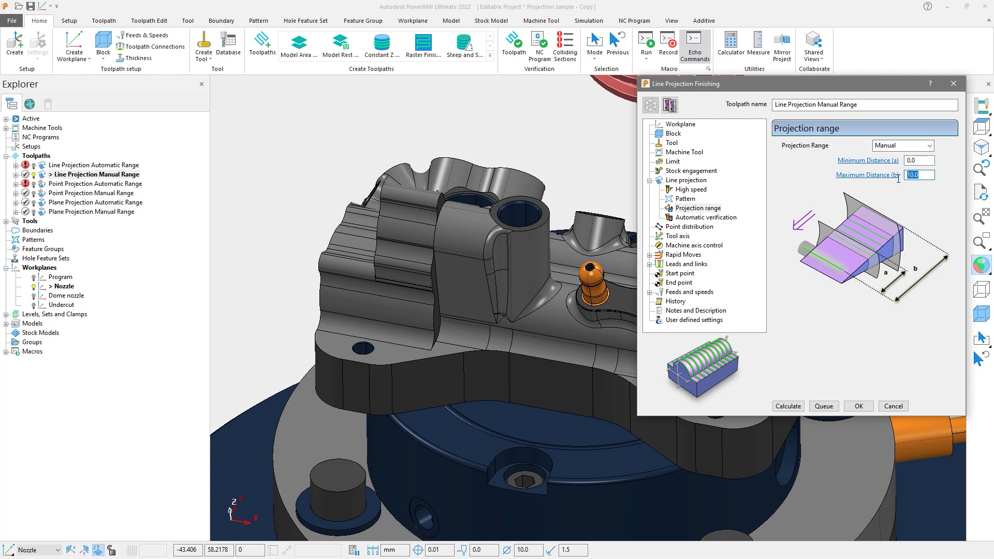
Step: Preview the manual range passes around the nozzle boss and close the dialog
click(680, 181)
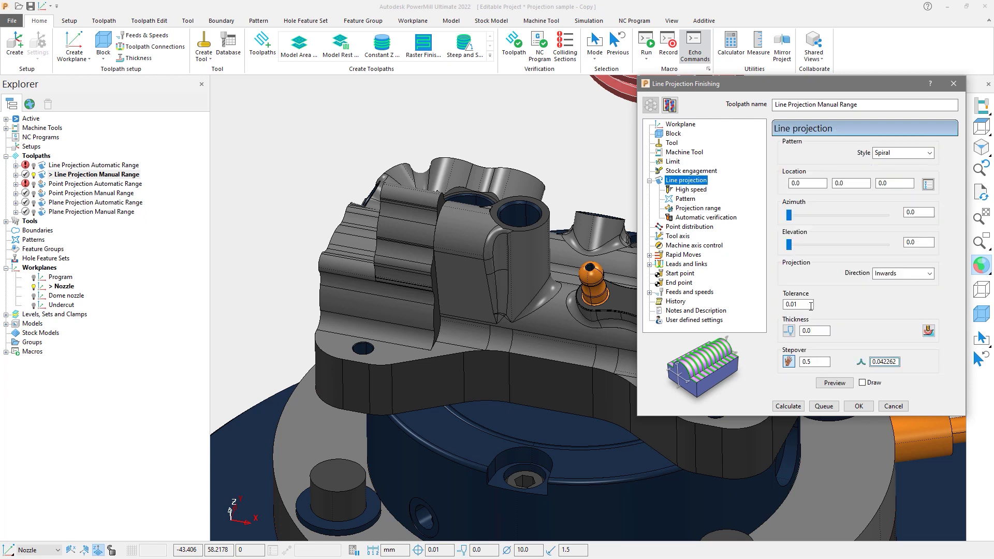
click(835, 383)
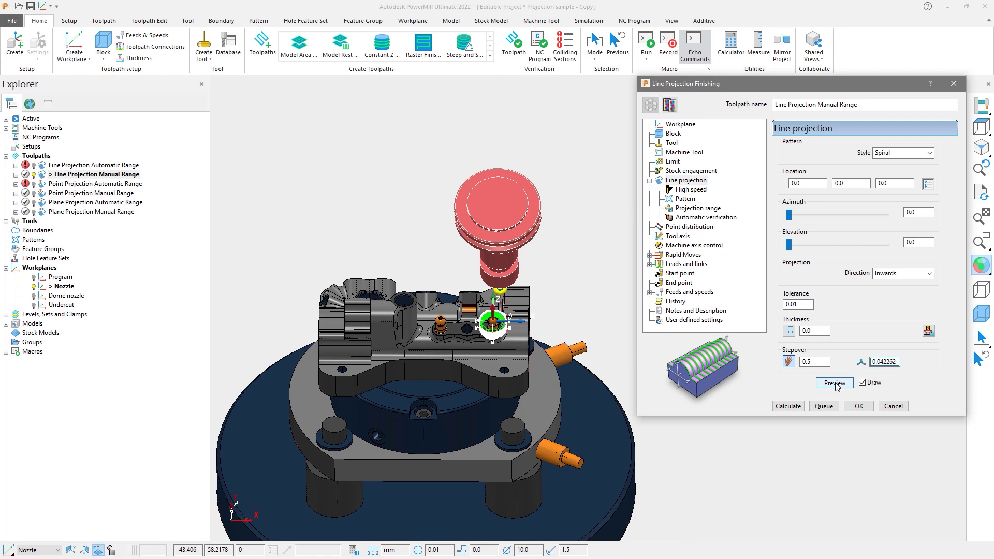
key(Escape)
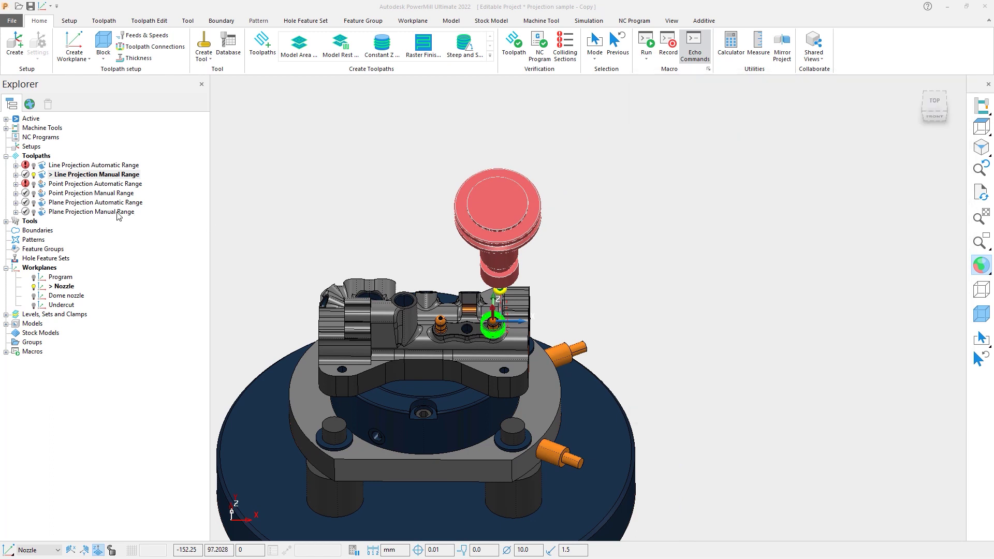
Step: Activate Point Projection Automatic Range and open its settings
double_click(44, 185)
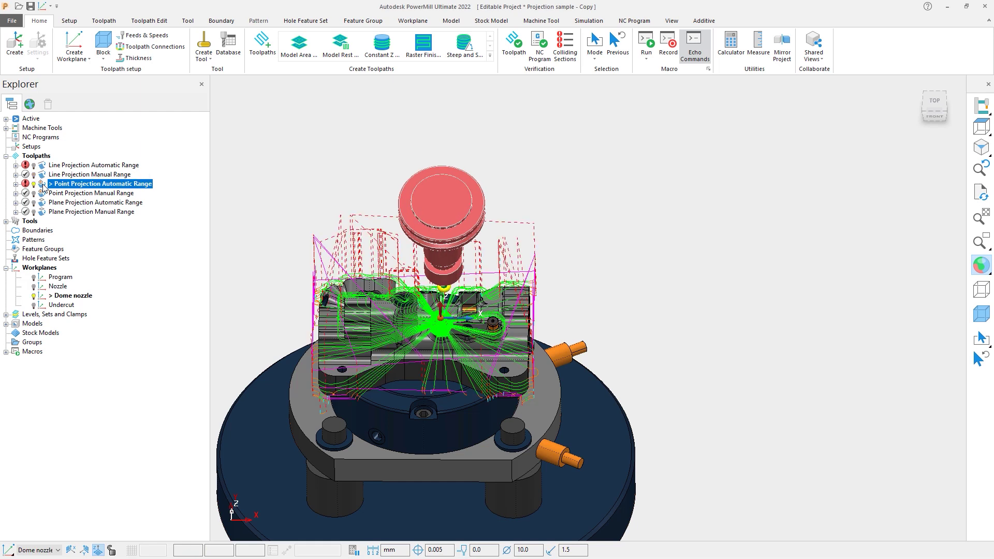
right_click(44, 187)
click(67, 228)
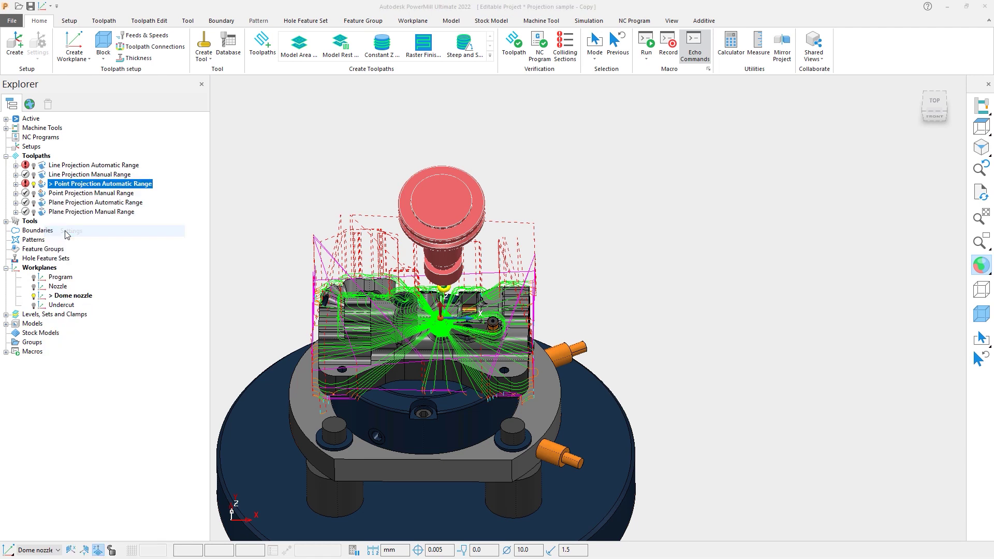
Step: Show the Spiral, Clockwise pattern with elevation 80.0 to -35.0 and toggle its preview
click(650, 106)
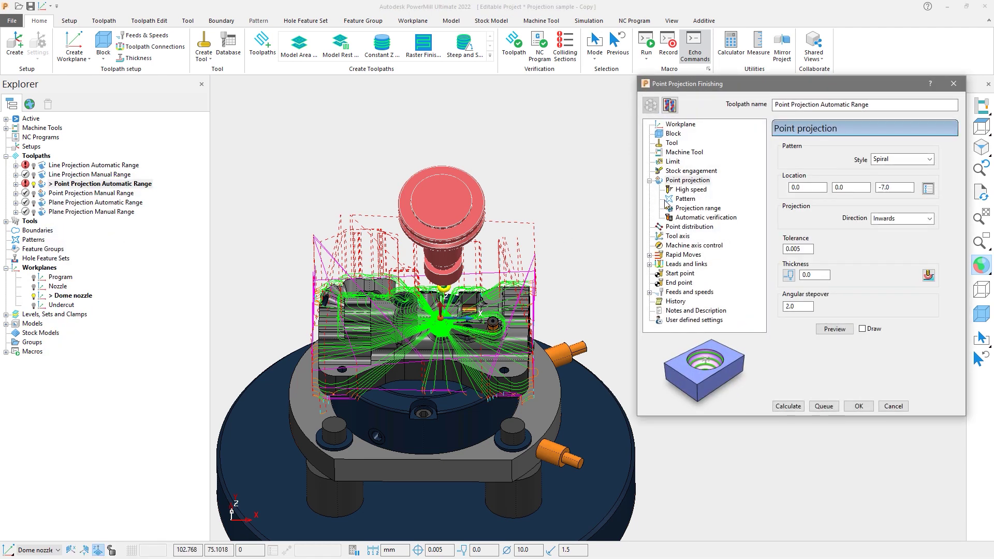
click(684, 200)
click(828, 261)
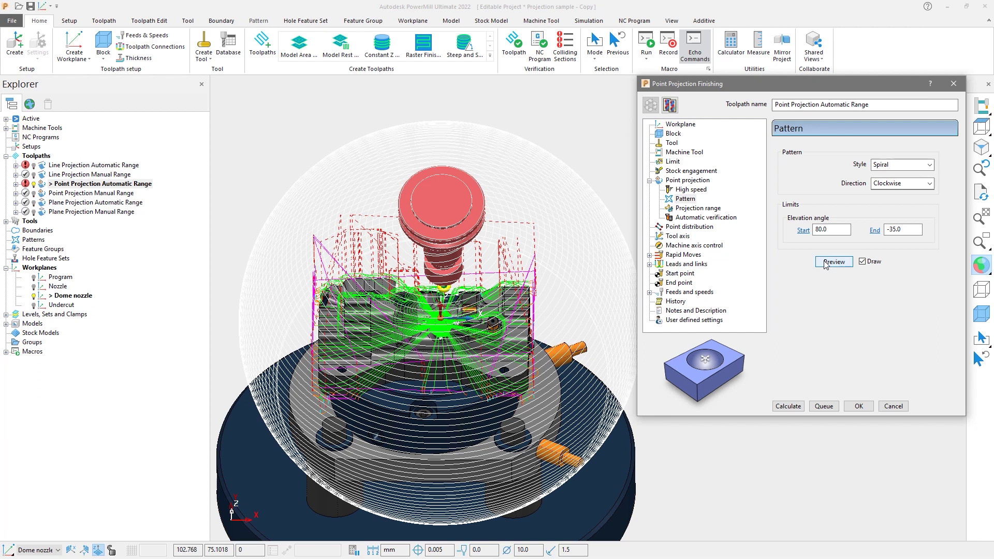
click(826, 263)
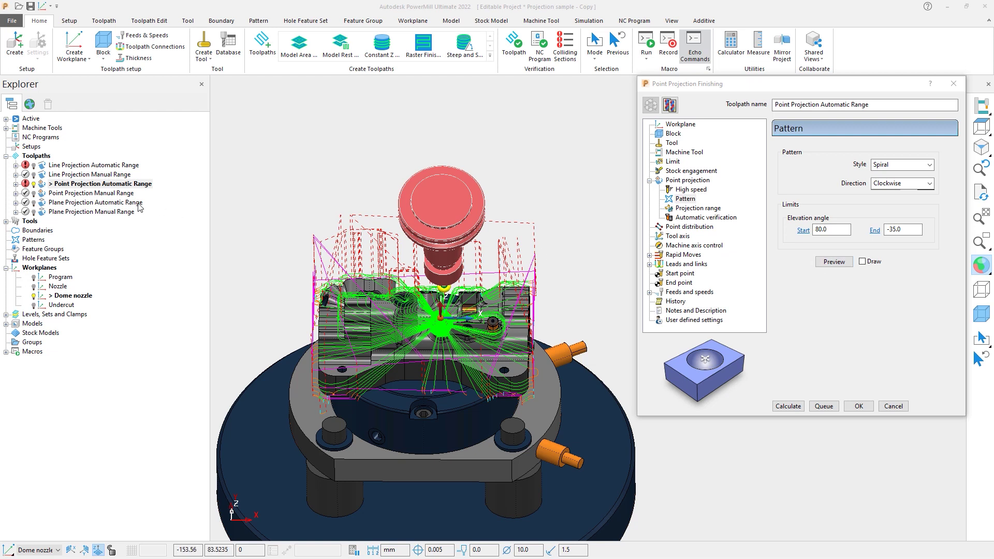
Step: Activate Point Projection Manual Range and inspect its maximum projection distance
double_click(43, 195)
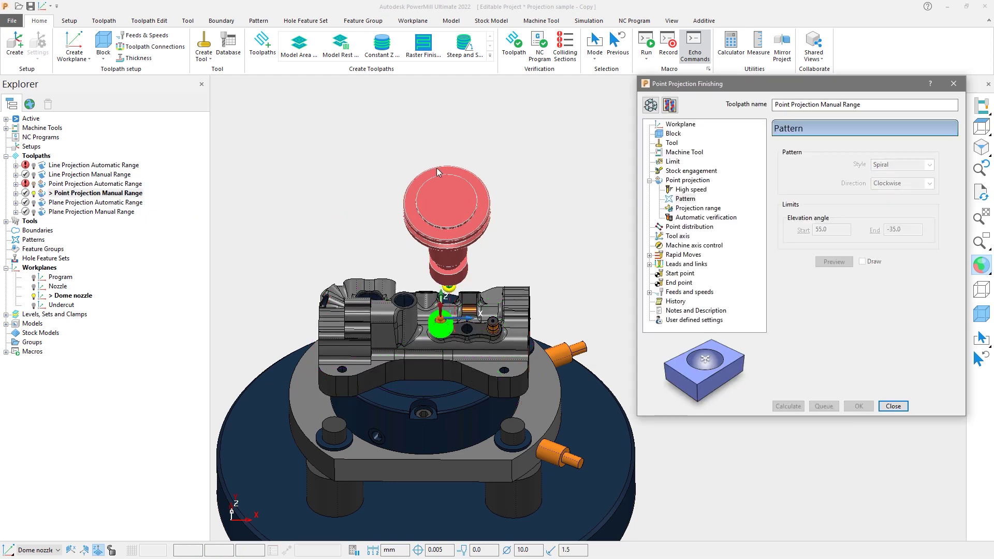
click(650, 105)
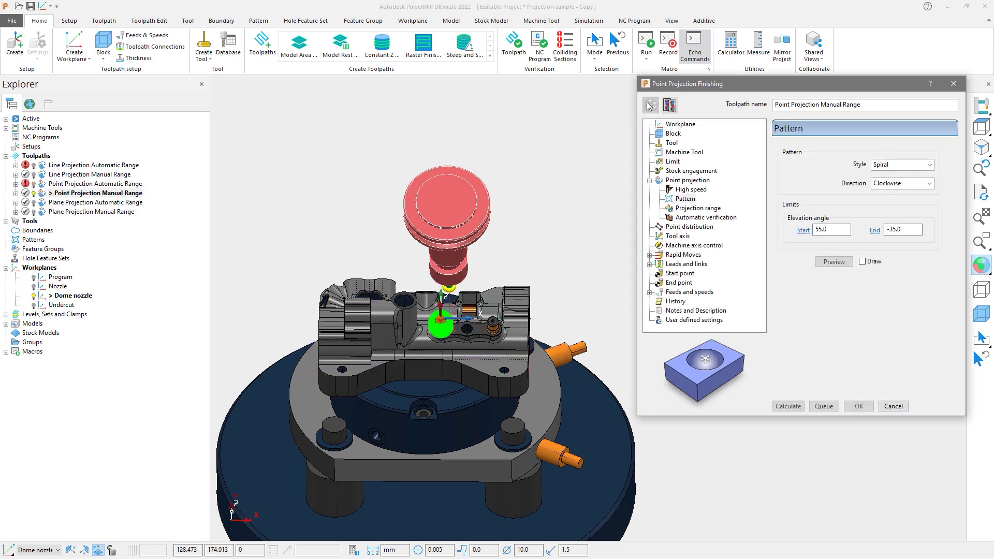
click(684, 209)
click(885, 176)
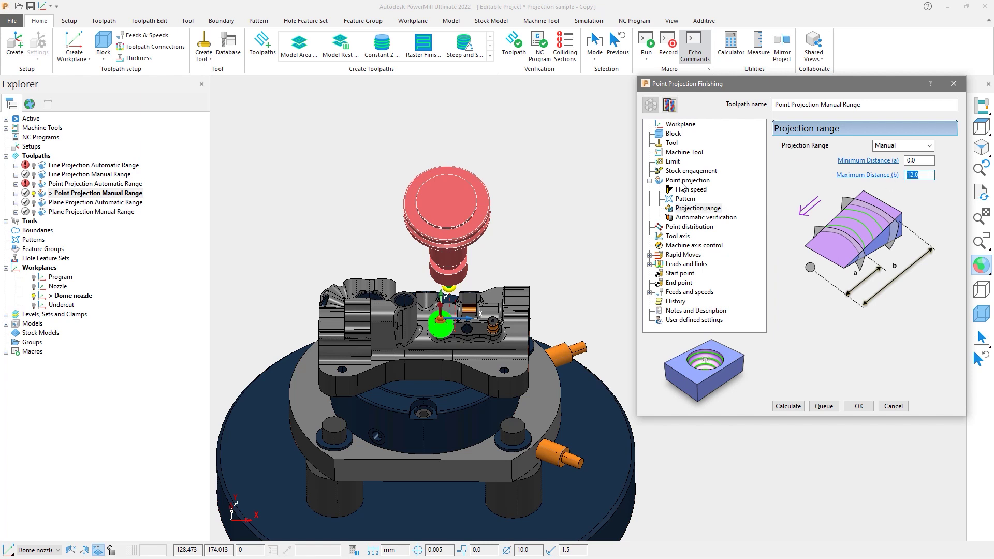
Step: Preview the spiral pattern around the dome boss, then cancel the dialog
click(684, 200)
click(828, 264)
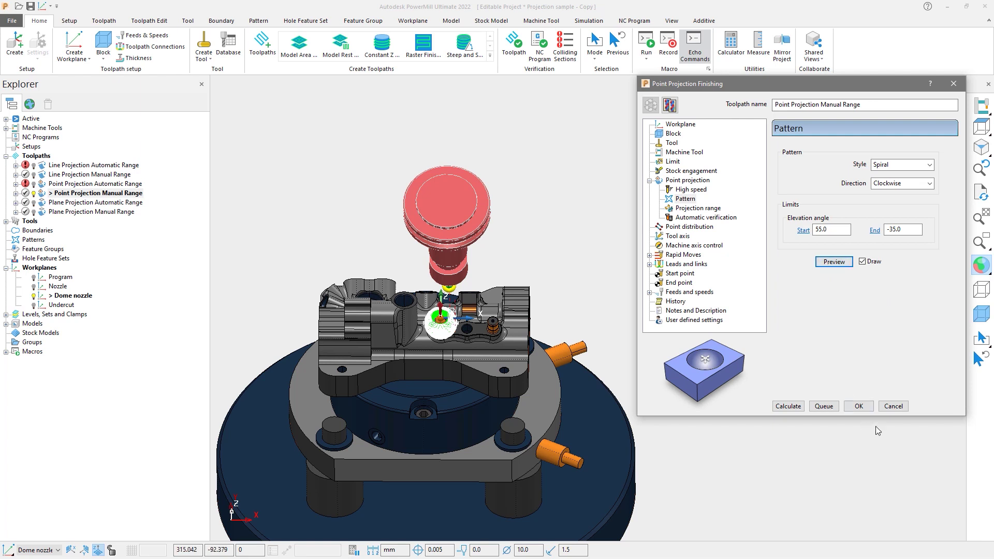
click(892, 407)
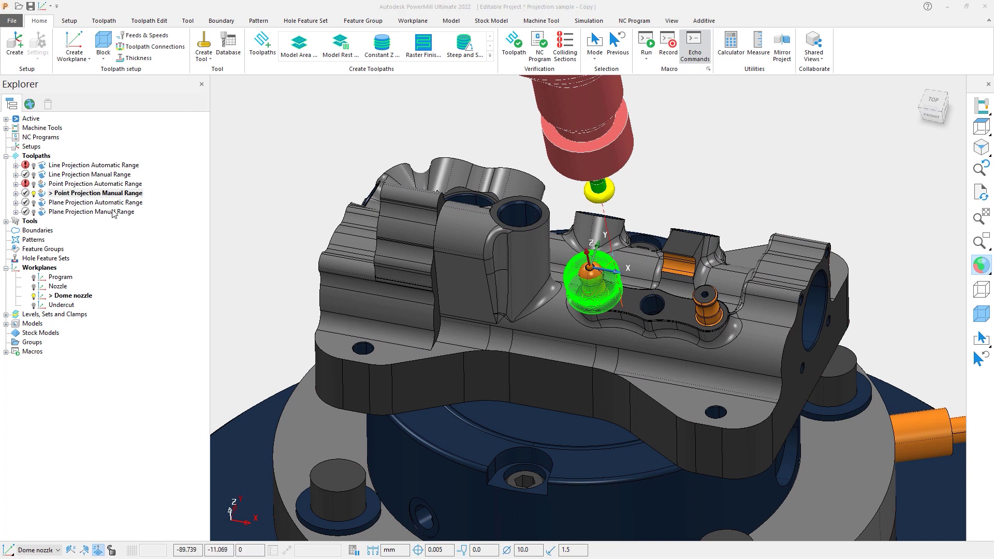
Step: Activate Plane Projection Automatic Range on the undercut, then open Plane Projection Manual Range settings
double_click(51, 203)
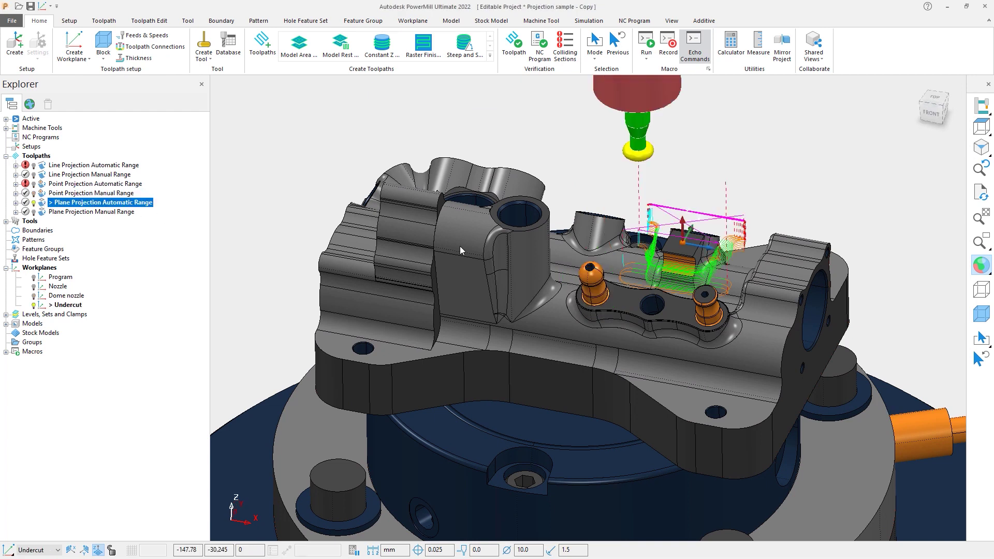
click(607, 260)
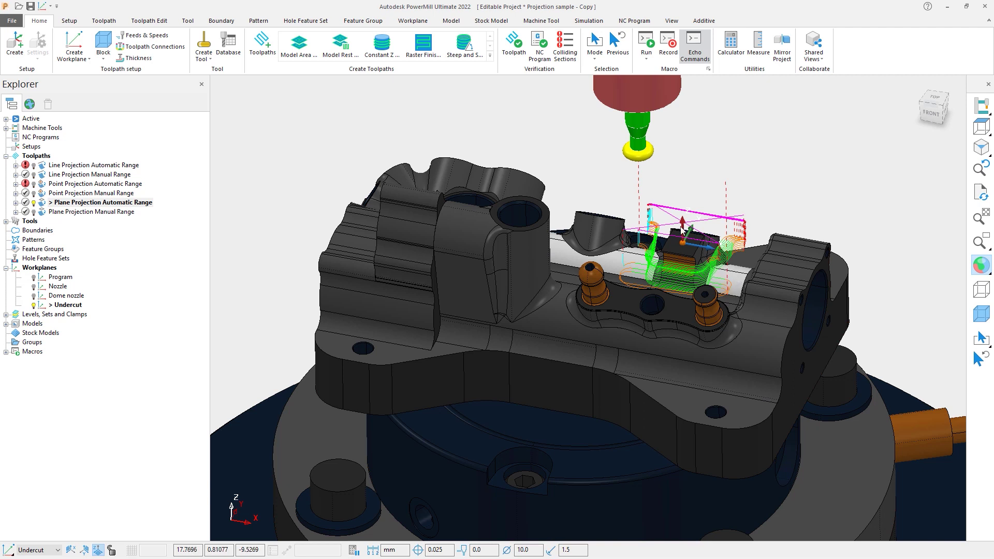
click(577, 156)
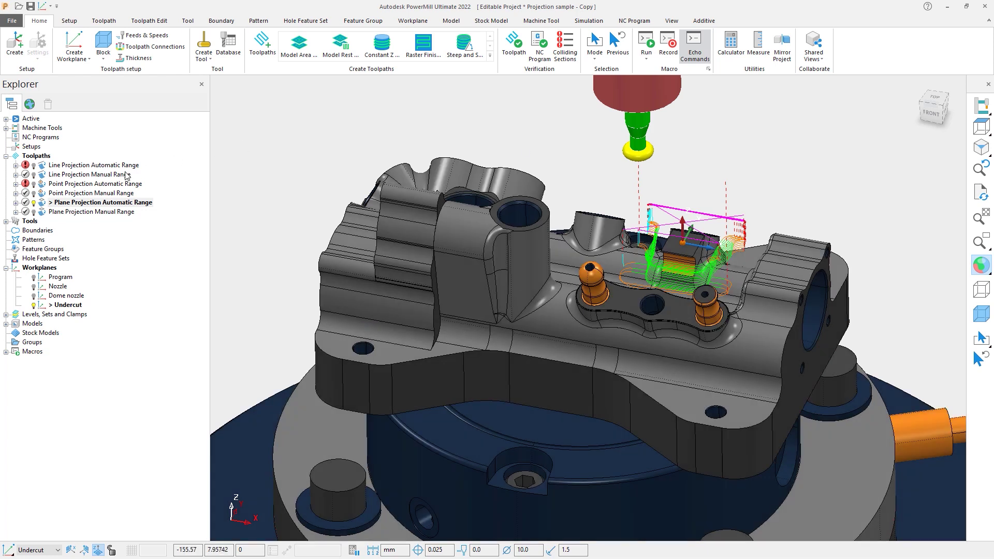
right_click(64, 213)
click(94, 232)
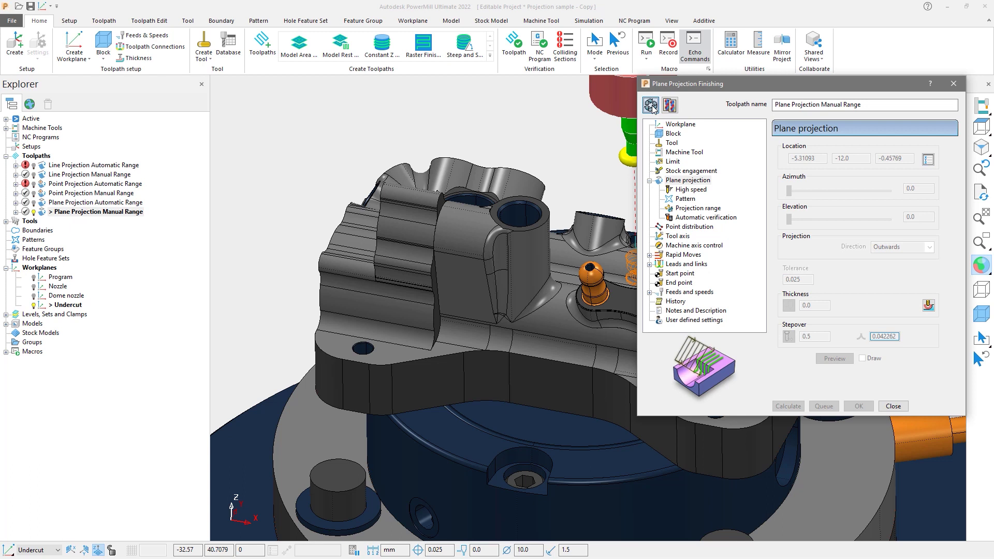
Step: Check Plane Projection Manual Range's 0.0 to 4.0 projection range, then cancel unchanged
click(651, 105)
click(698, 208)
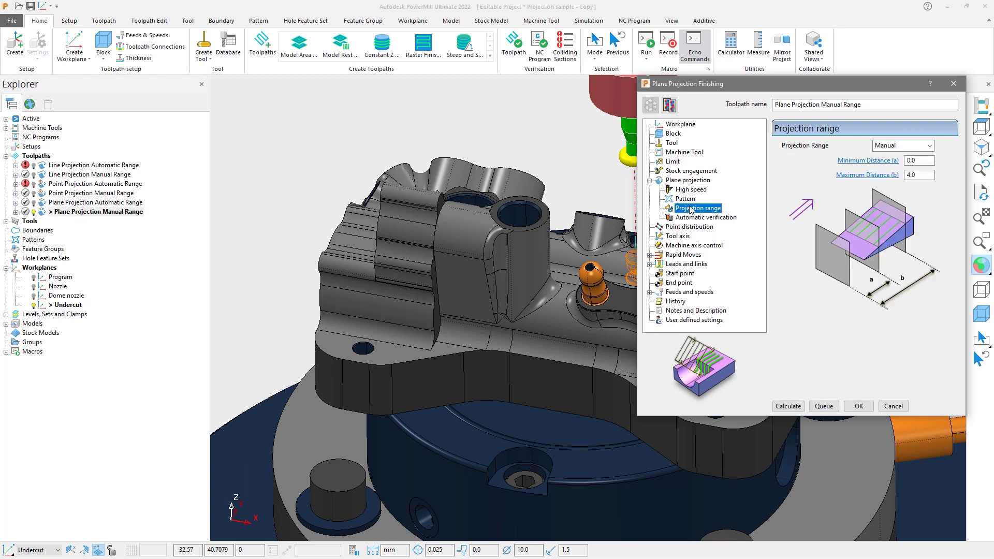
click(896, 179)
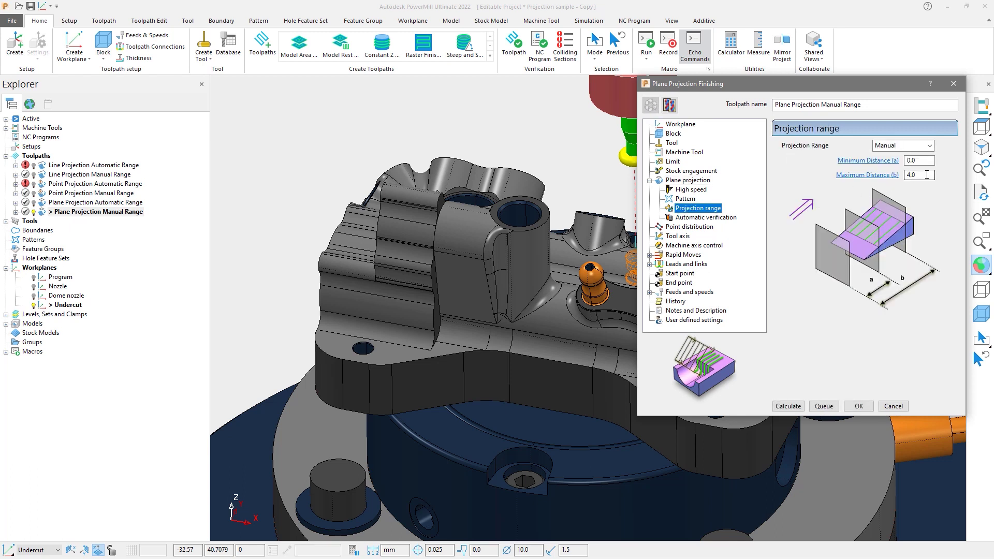
click(893, 406)
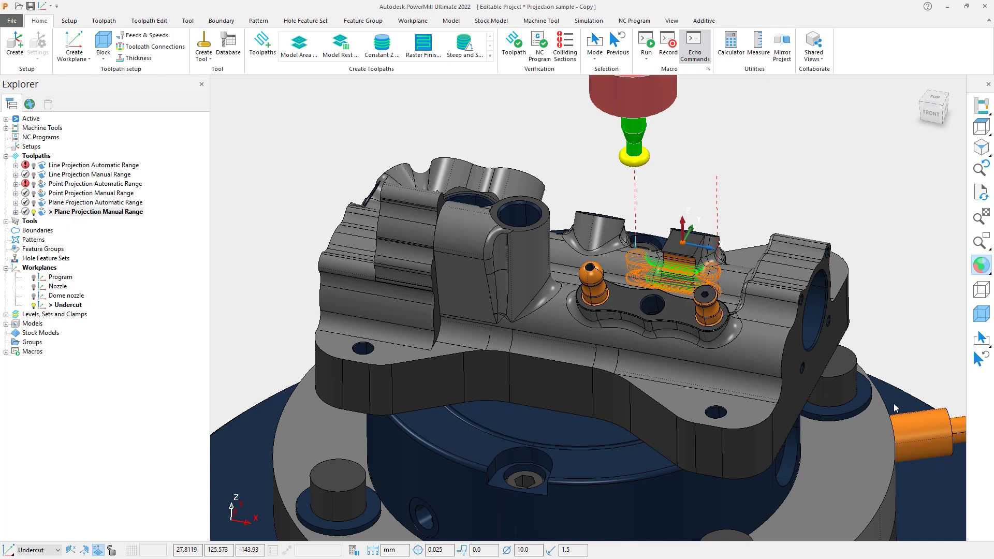